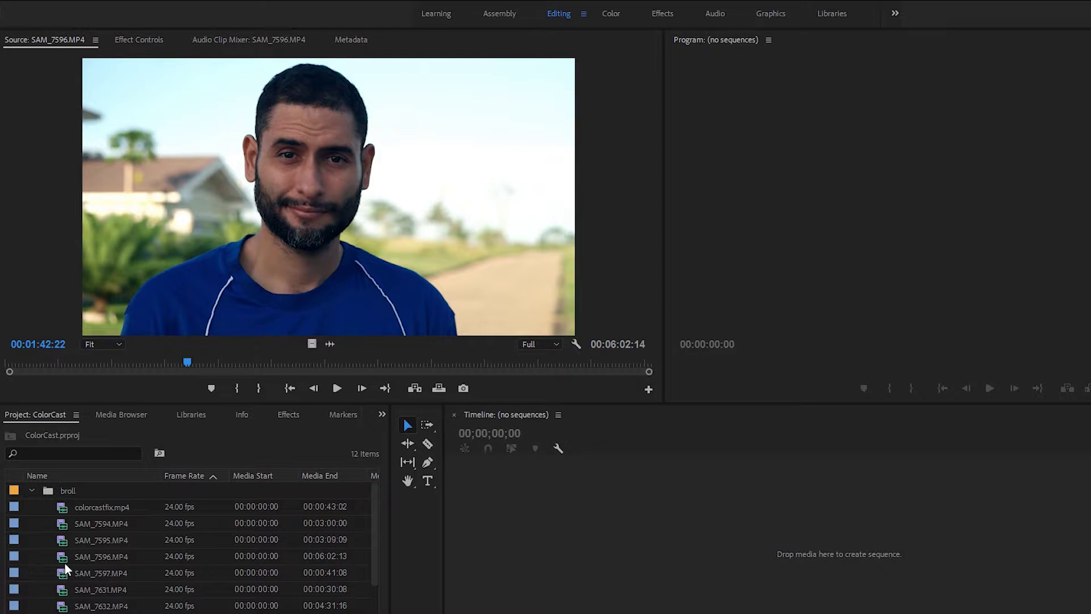
Step: Mark a 00:00:14:18 range of SAM_7596.MP4 and drop it into a new SAM_7596 sequence
double_click(102, 556)
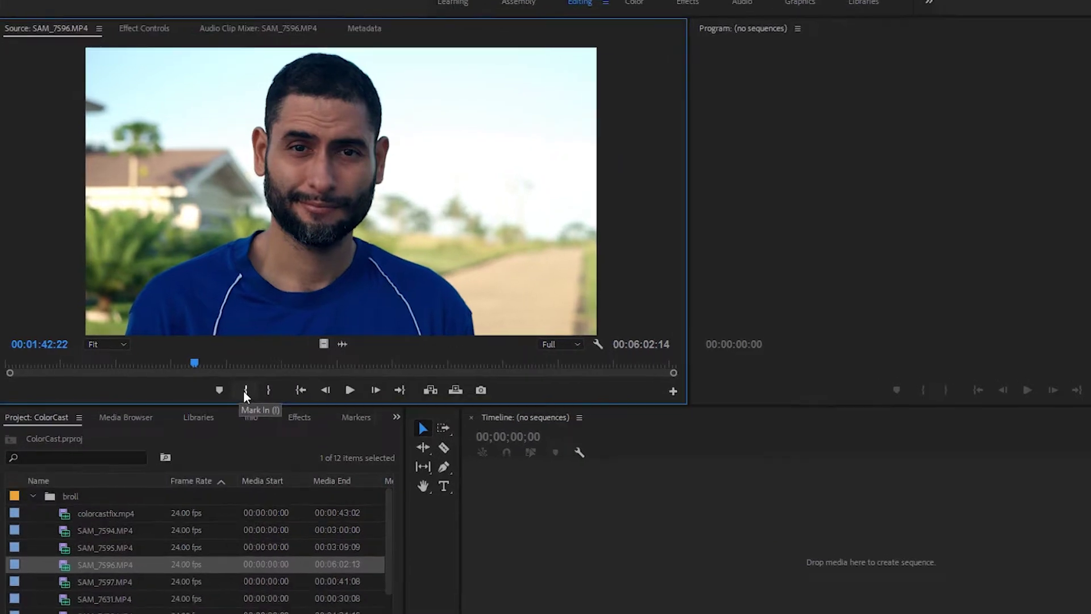
left_click(236, 388)
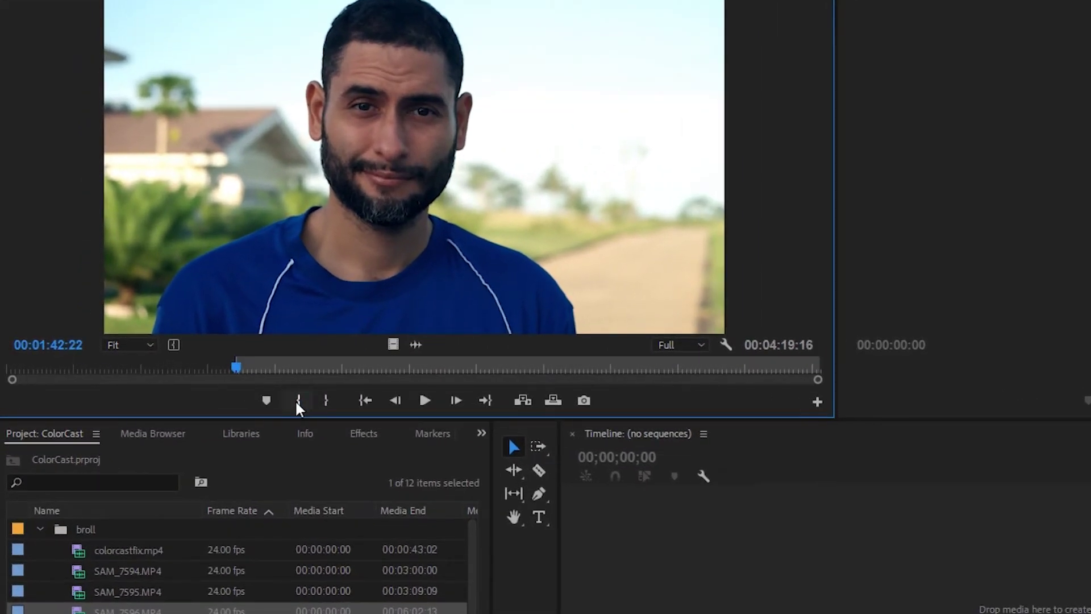
left_click_drag(238, 372, 270, 375)
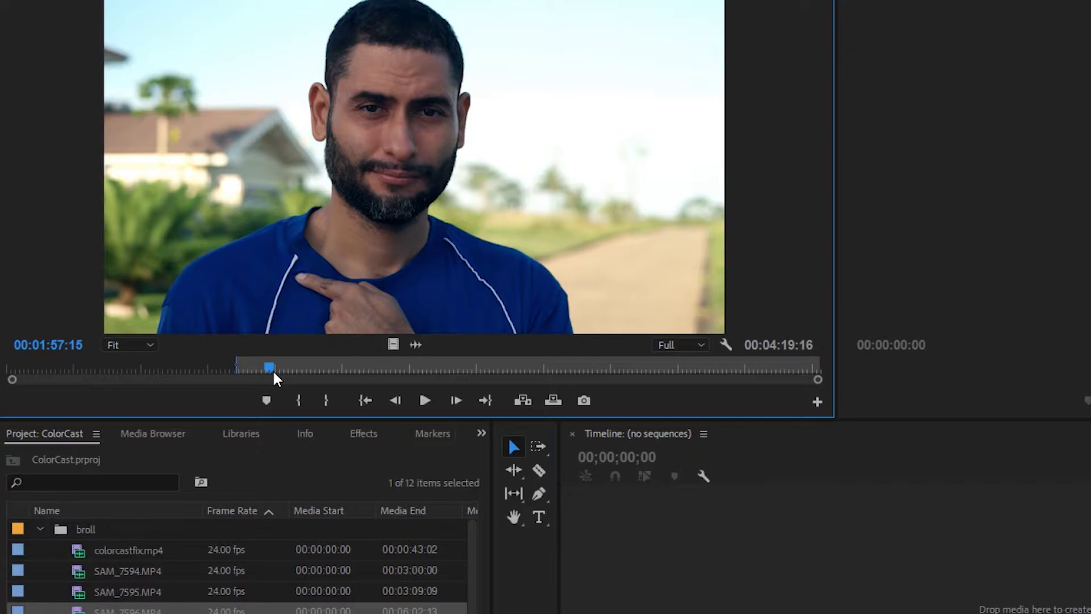
left_click(322, 405)
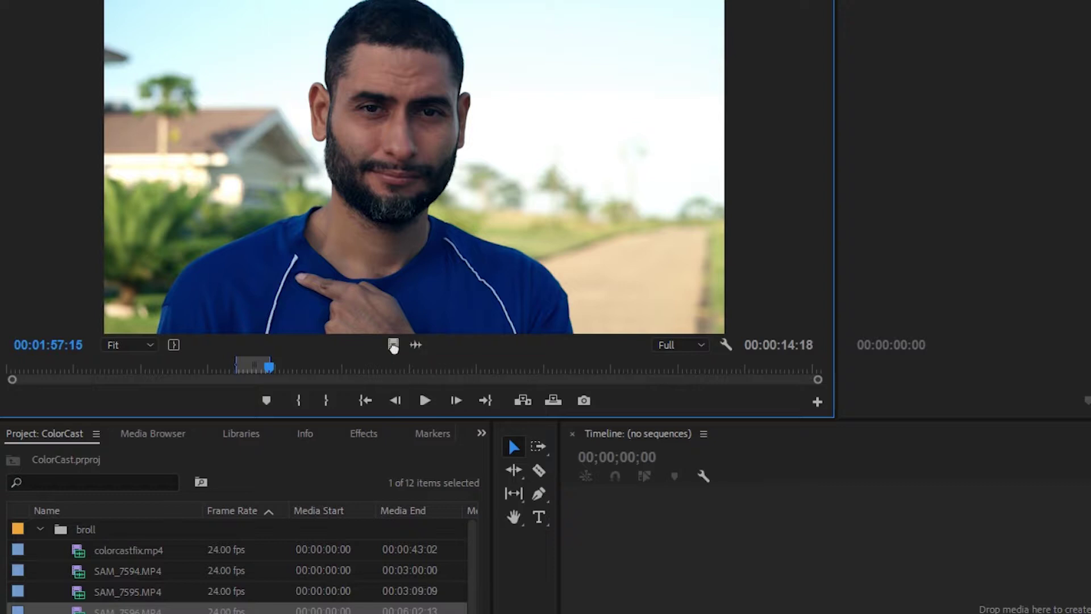
left_click(513, 400)
left_click_drag(502, 402, 638, 568)
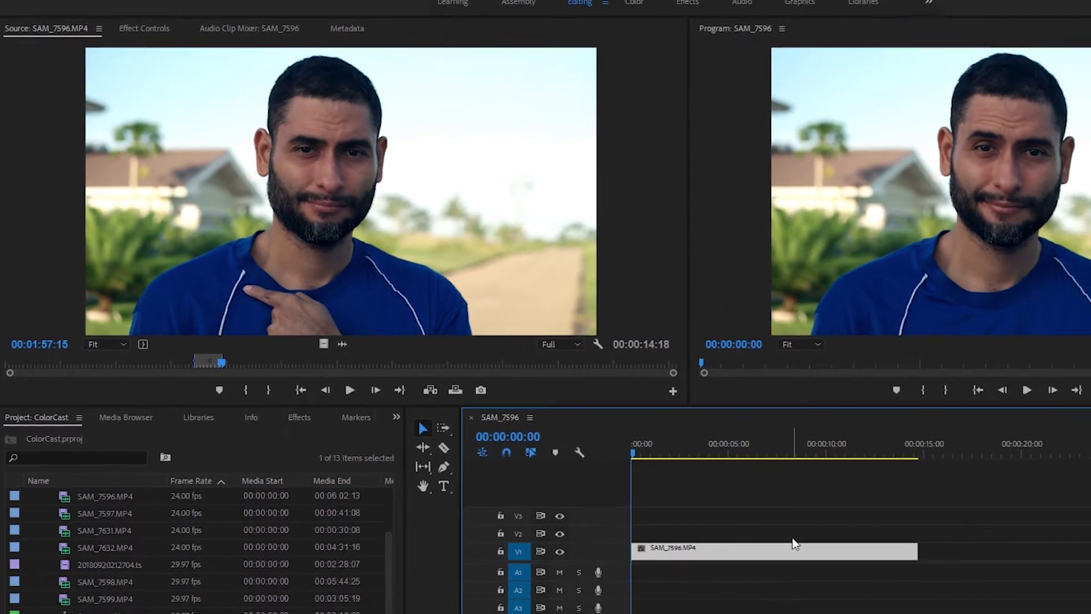
Step: Zoom out the timeline and bring up Lumetri Color's Basic Correction in the Color workspace
left_click(817, 579)
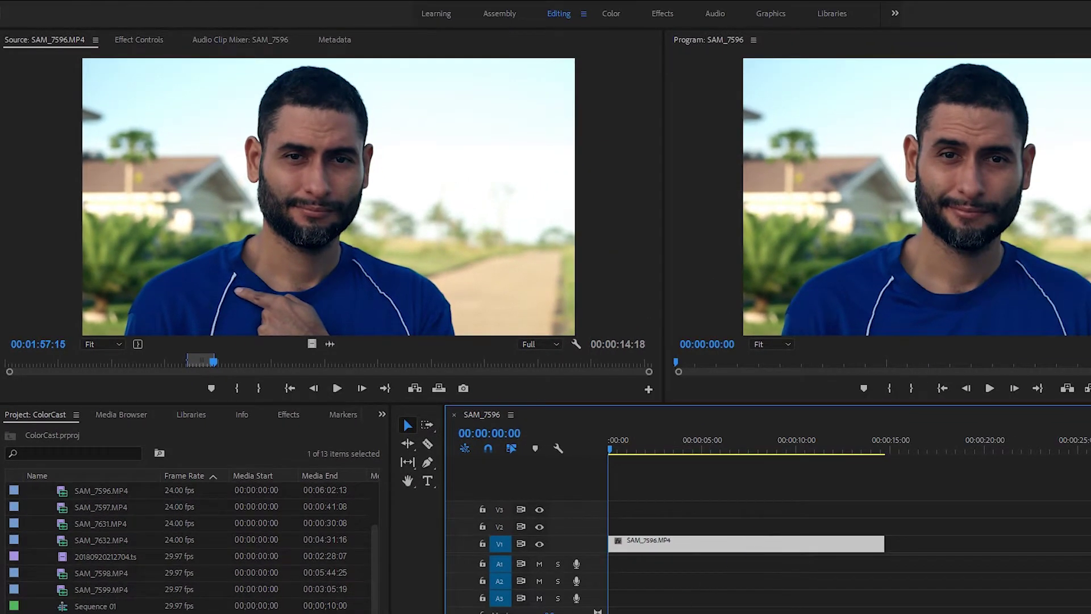
key("minus")
key("minus")
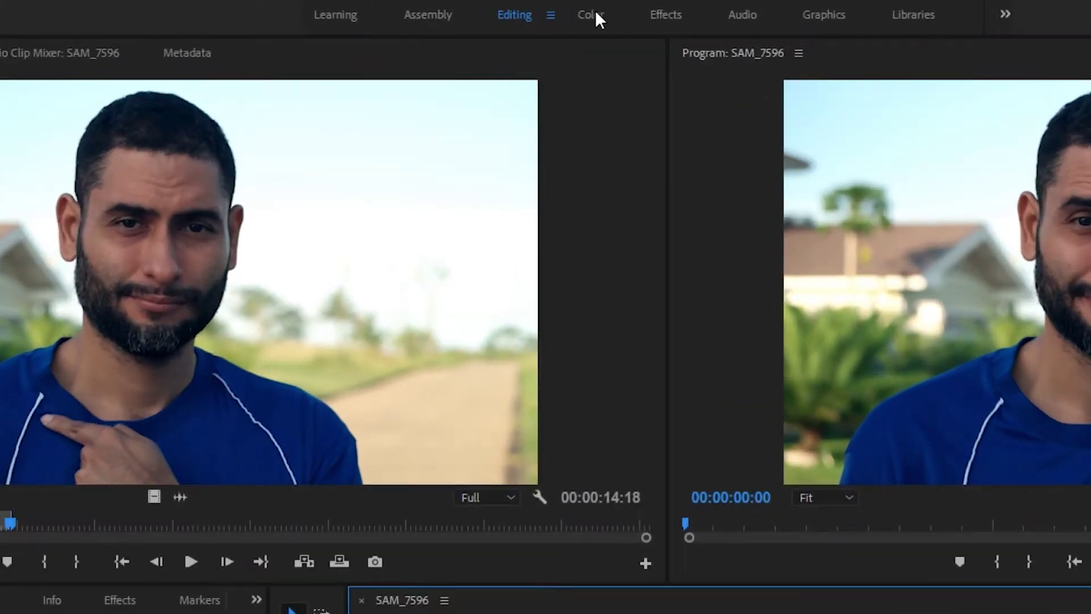
left_click(613, 12)
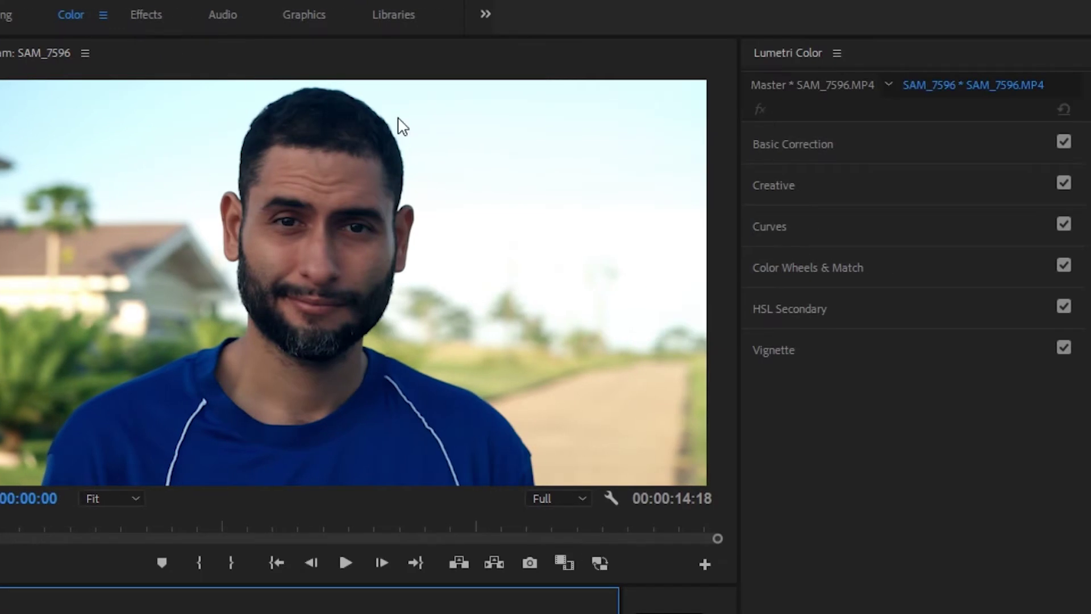
left_click(767, 163)
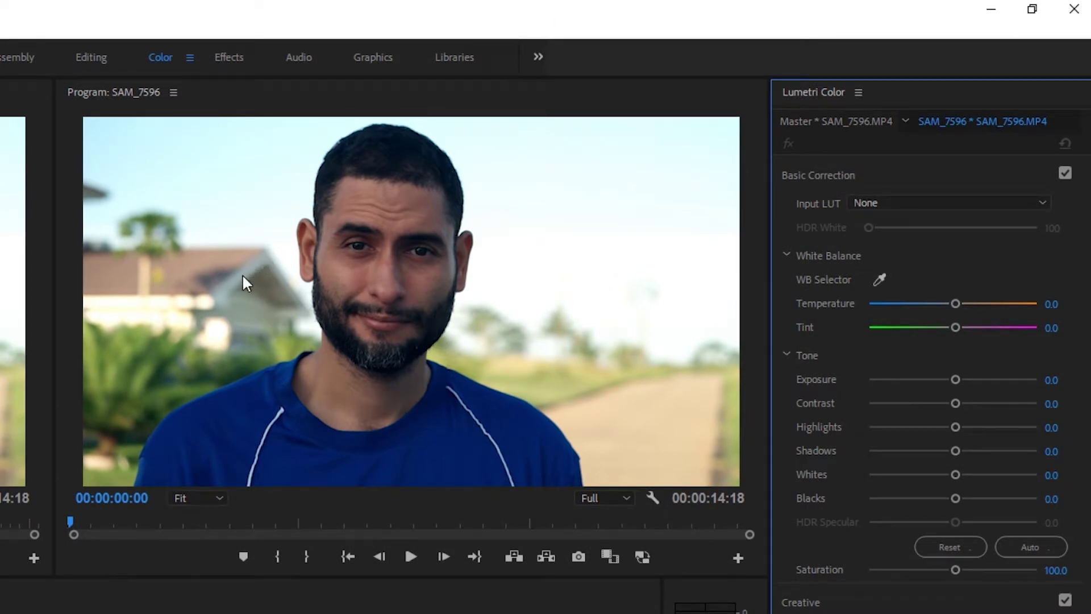
Step: Sample the house with the WB Selector until white balance reads Temperature 18.7, Tint 11.2
left_click(879, 281)
left_click(236, 282)
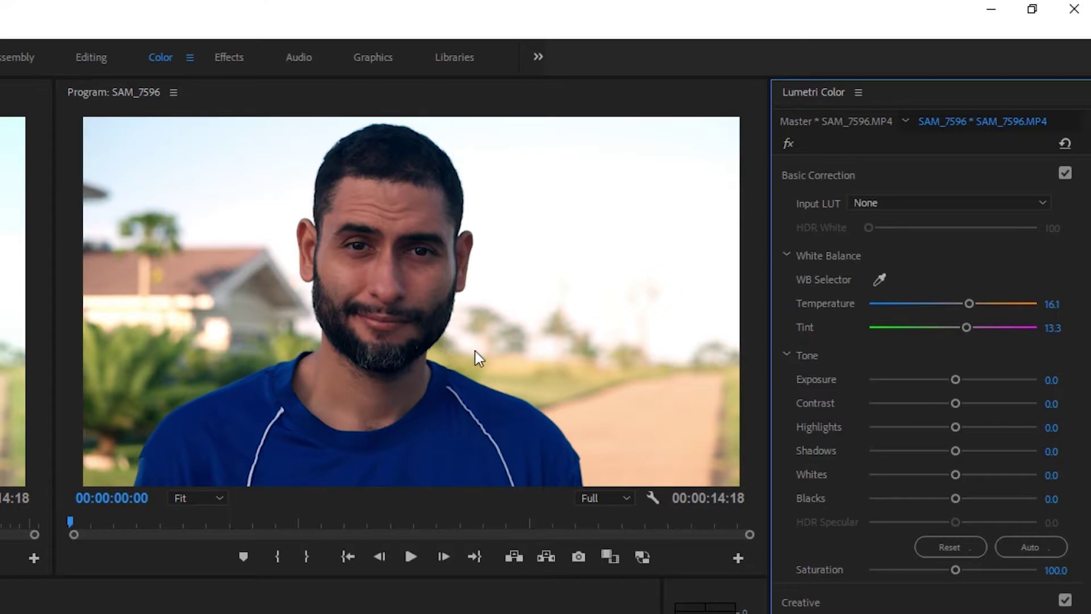
left_click(879, 279)
left_click(243, 276)
left_click(879, 279)
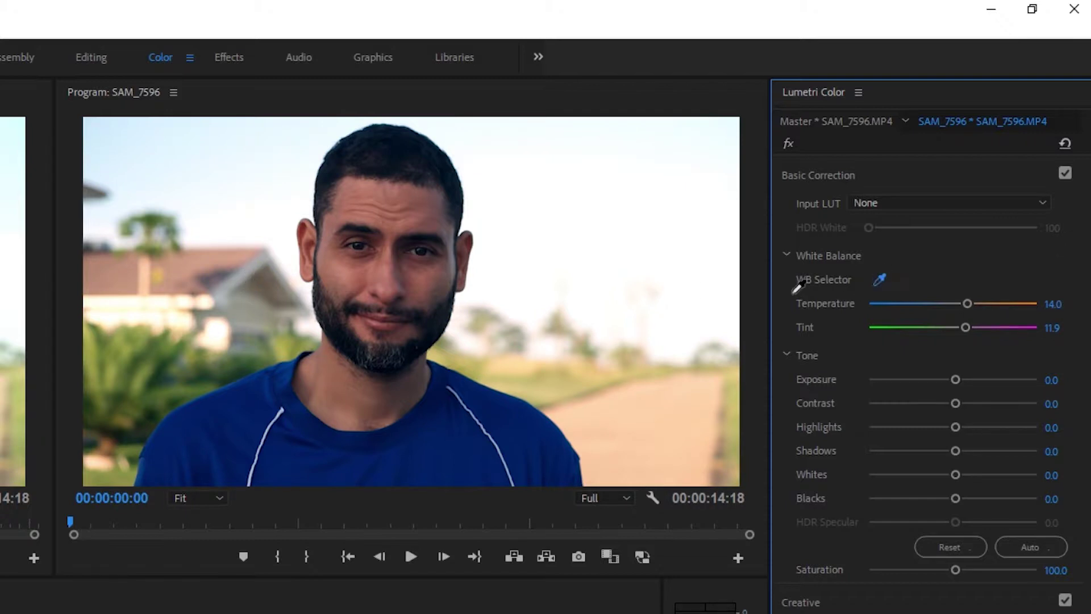
left_click(246, 272)
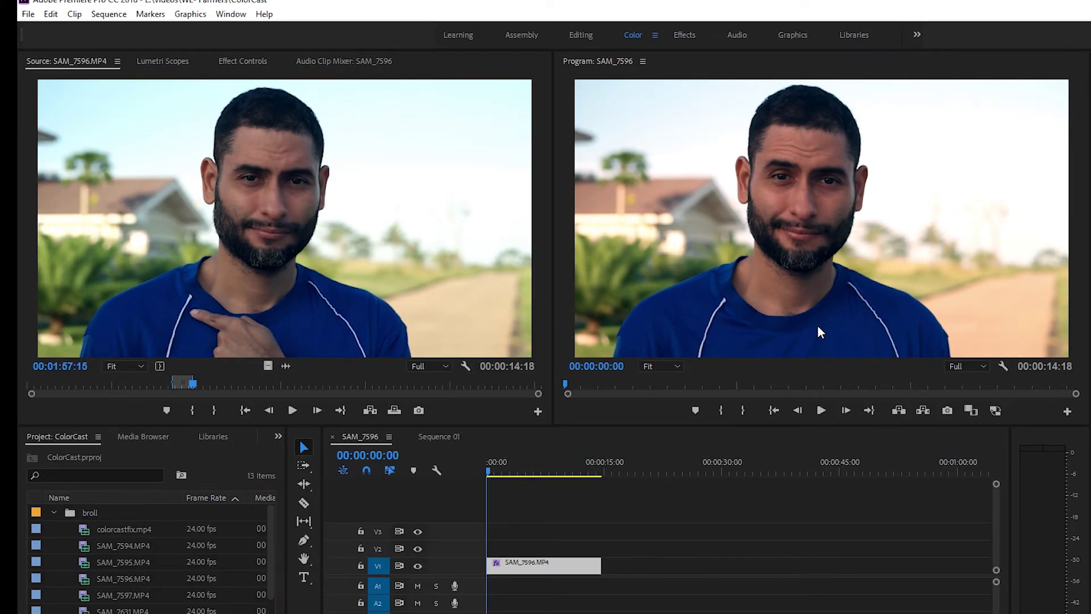
Step: In the Editing workspace, append a second copy of the source clip after the first on V1
left_click(582, 34)
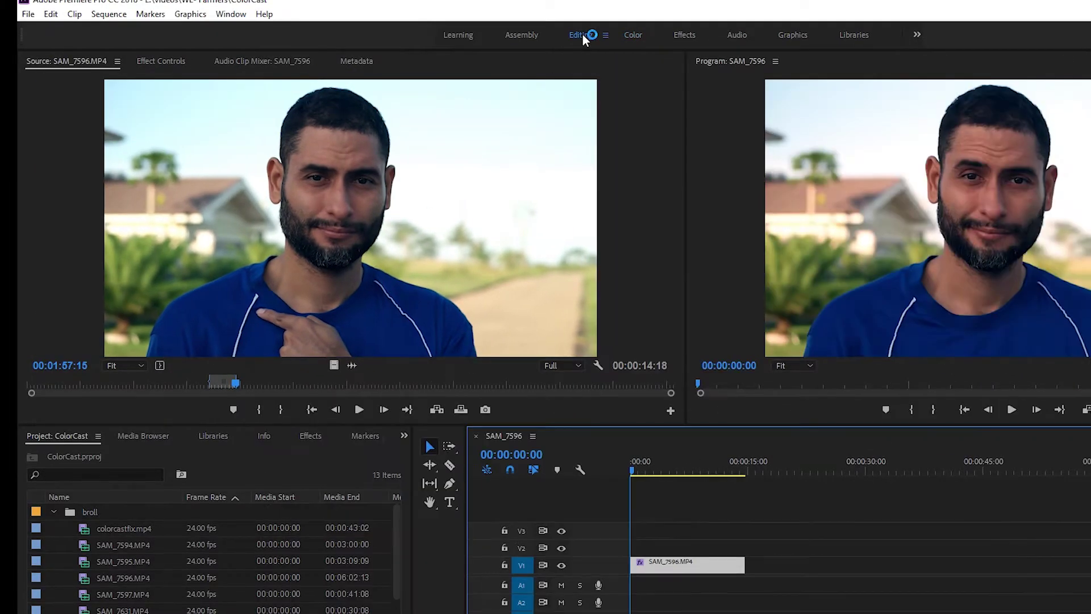
left_click(334, 368)
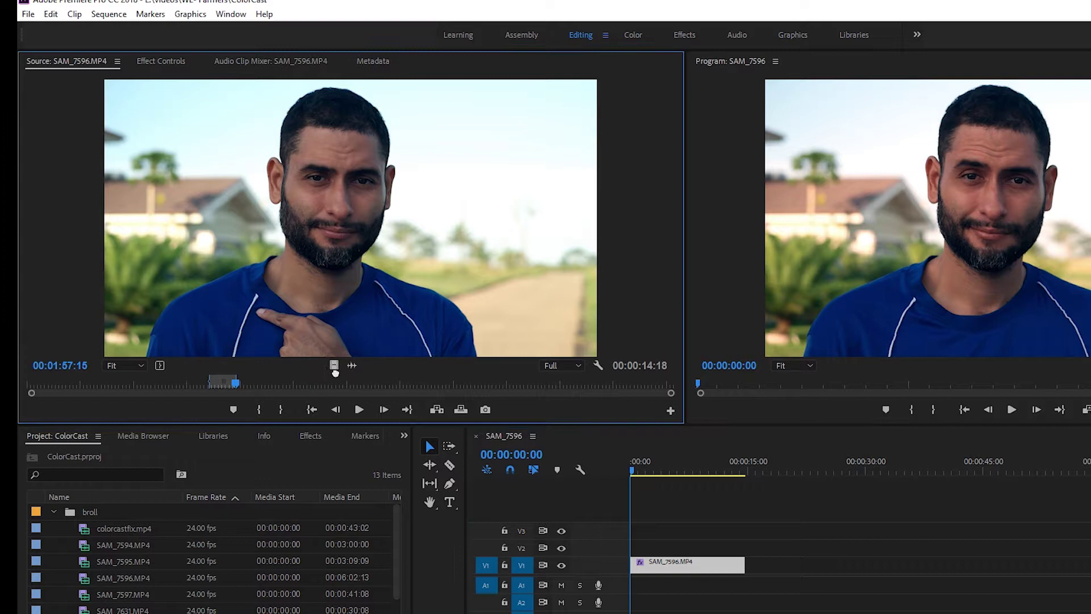
left_click_drag(466, 440, 754, 570)
Step: Park the playhead at 00:00:20:05 and magnify the Program monitor to 150%
left_click(801, 455)
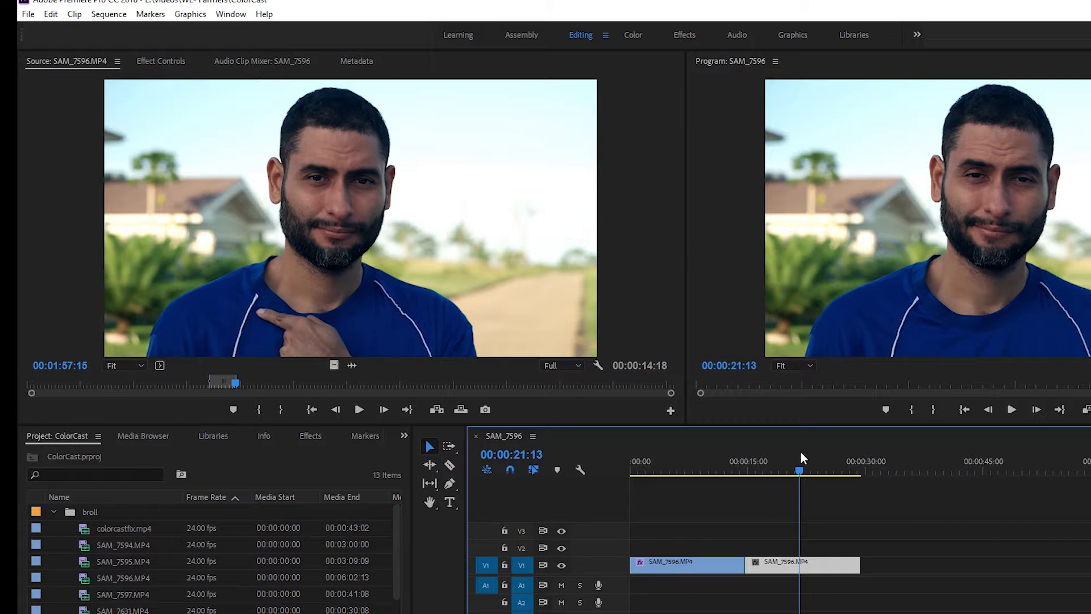
left_click_drag(797, 468, 789, 472)
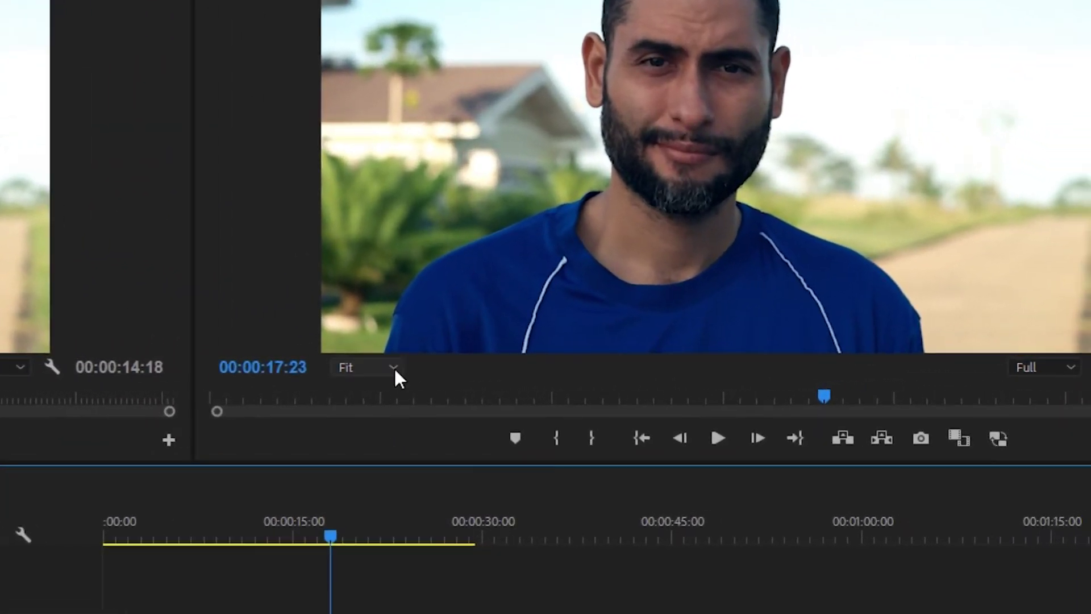
left_click(394, 369)
left_click(364, 539)
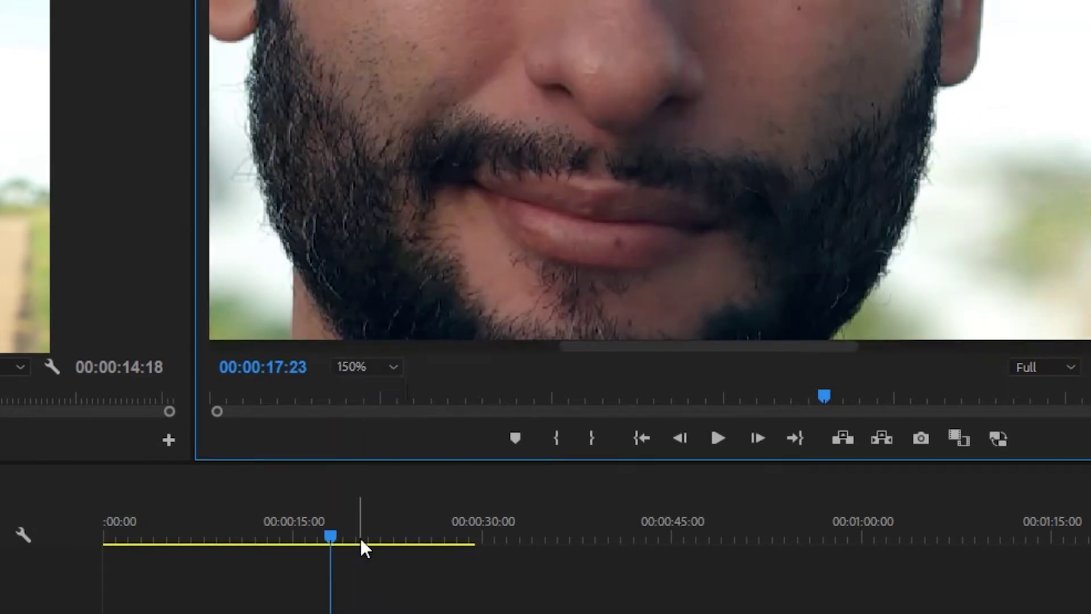
left_click_drag(885, 363, 604, 373)
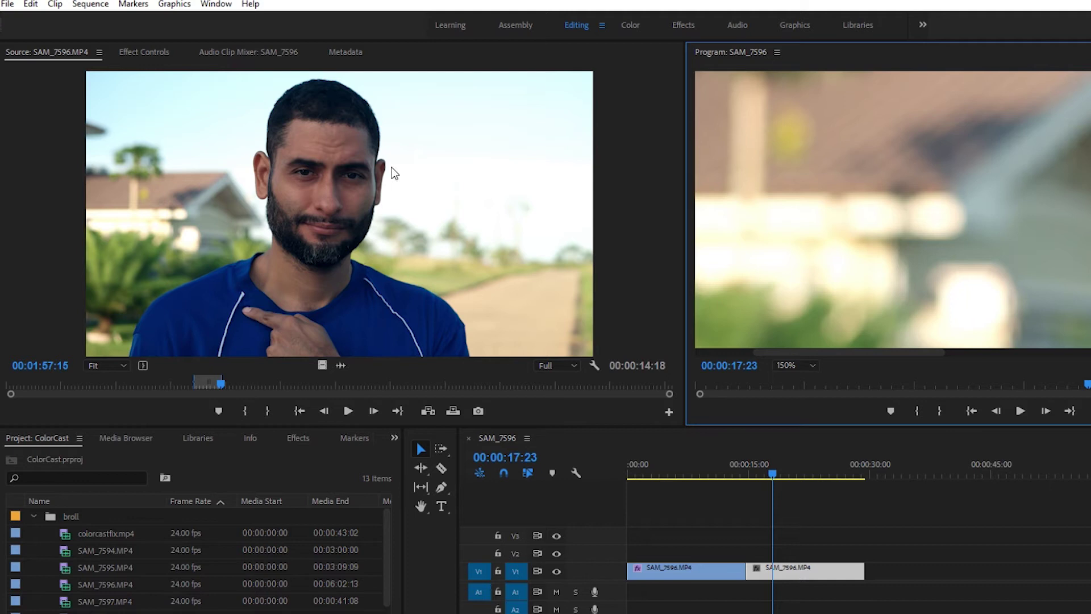
Step: Draw a small triangular pen mask under the second clip's Opacity and set Mask Feather to 0
left_click(73, 42)
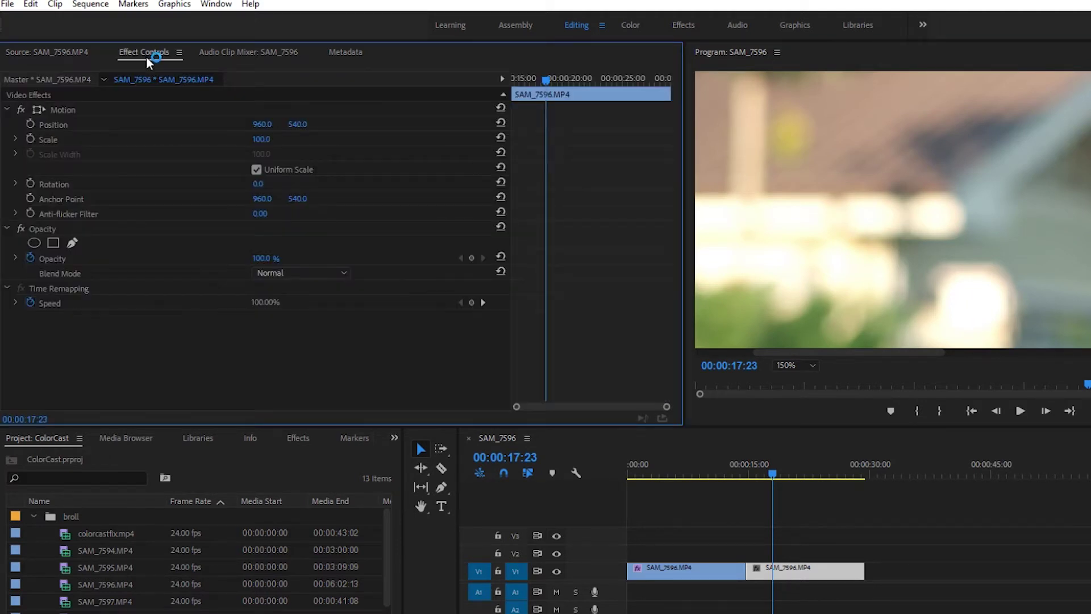
left_click(71, 243)
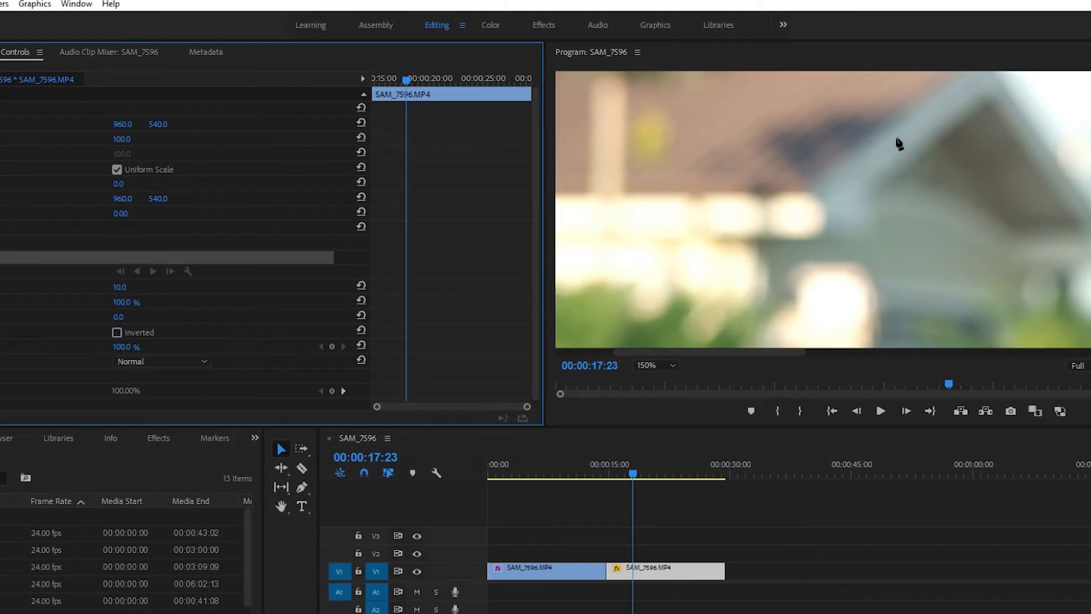
left_click(896, 138)
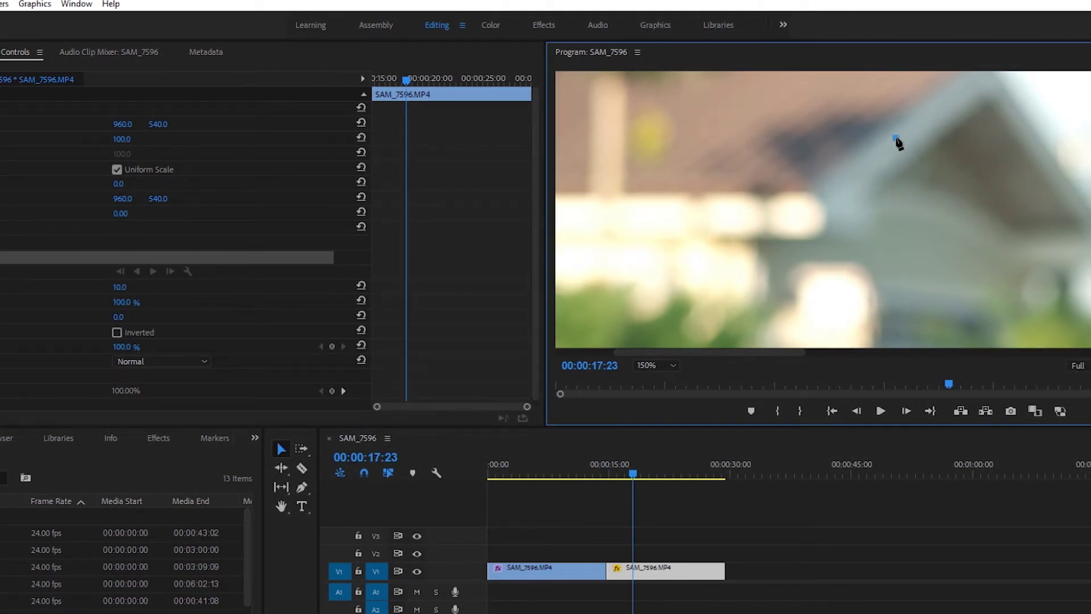
left_click(894, 167)
left_click(896, 138)
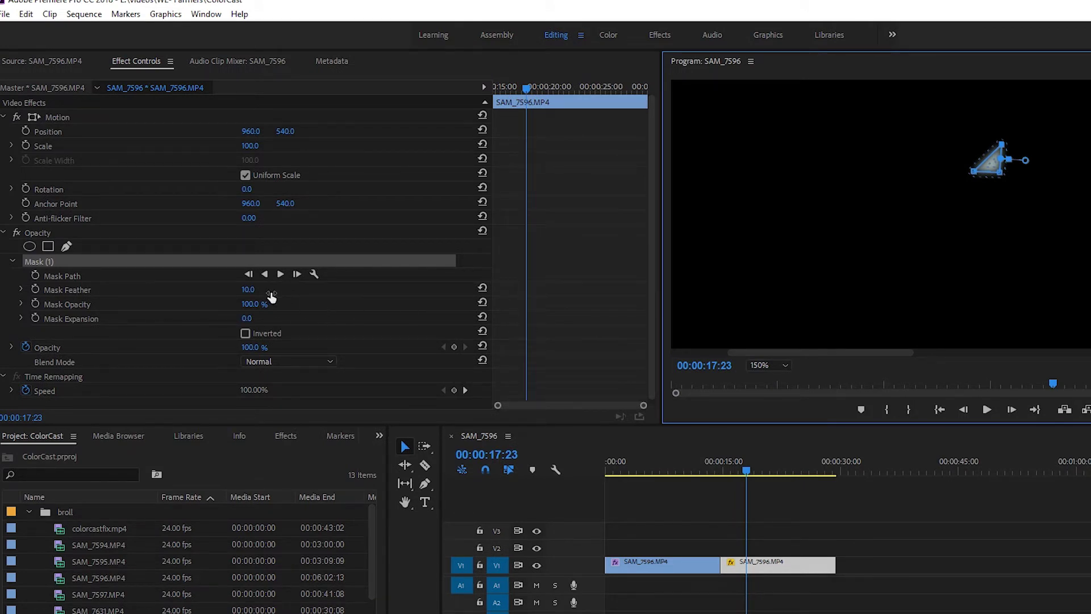
left_click_drag(251, 291, 227, 291)
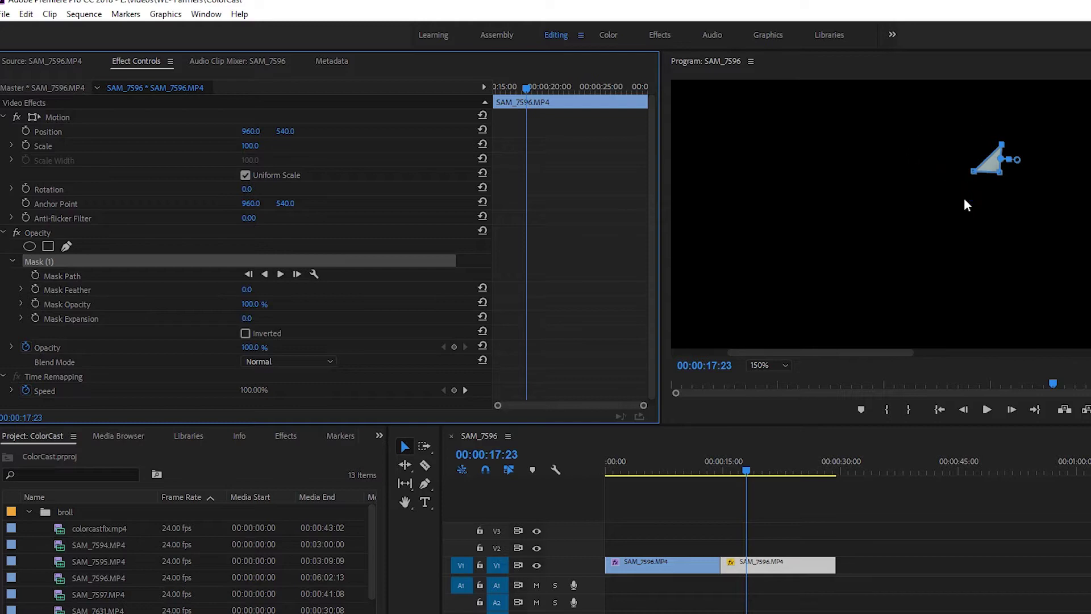
Step: Show Lumetri Scopes in the Color workspace with the YUV vectorscope beside the RGB waveform
left_click(611, 36)
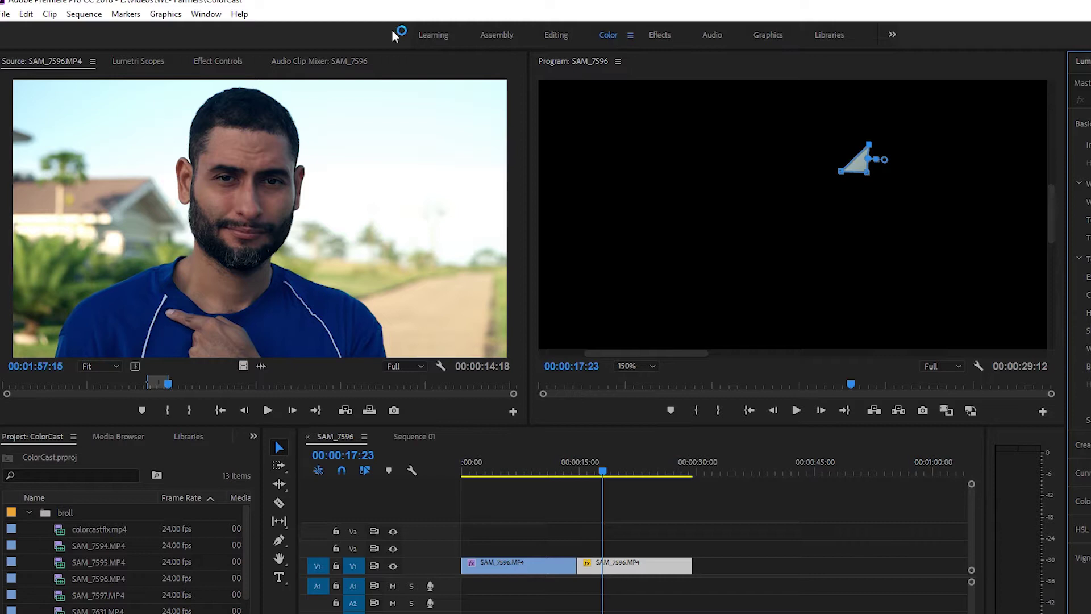
left_click(155, 59)
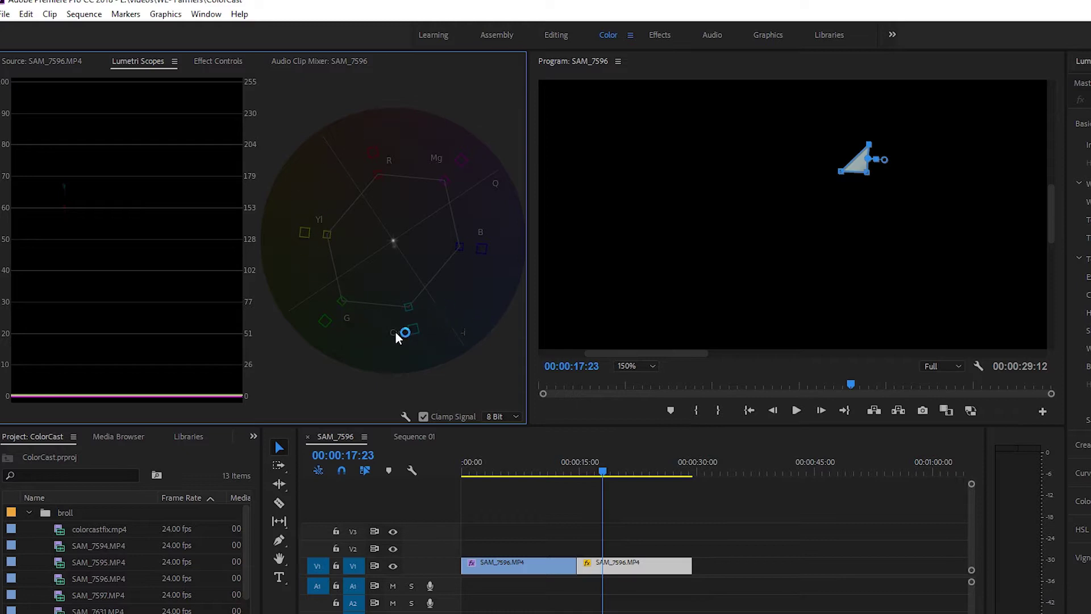
right_click(288, 363)
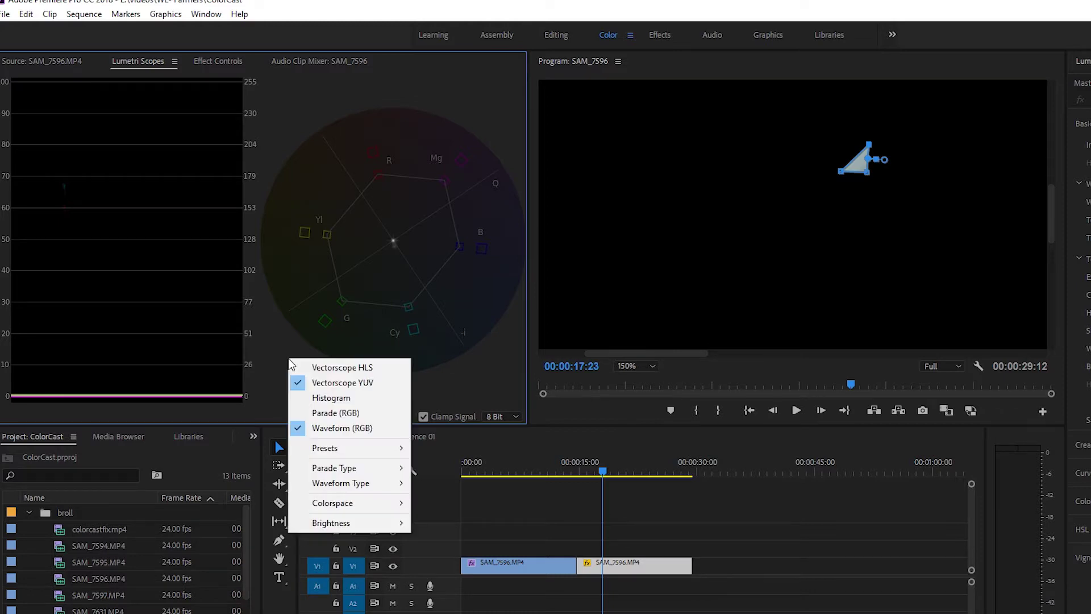
left_click(301, 388)
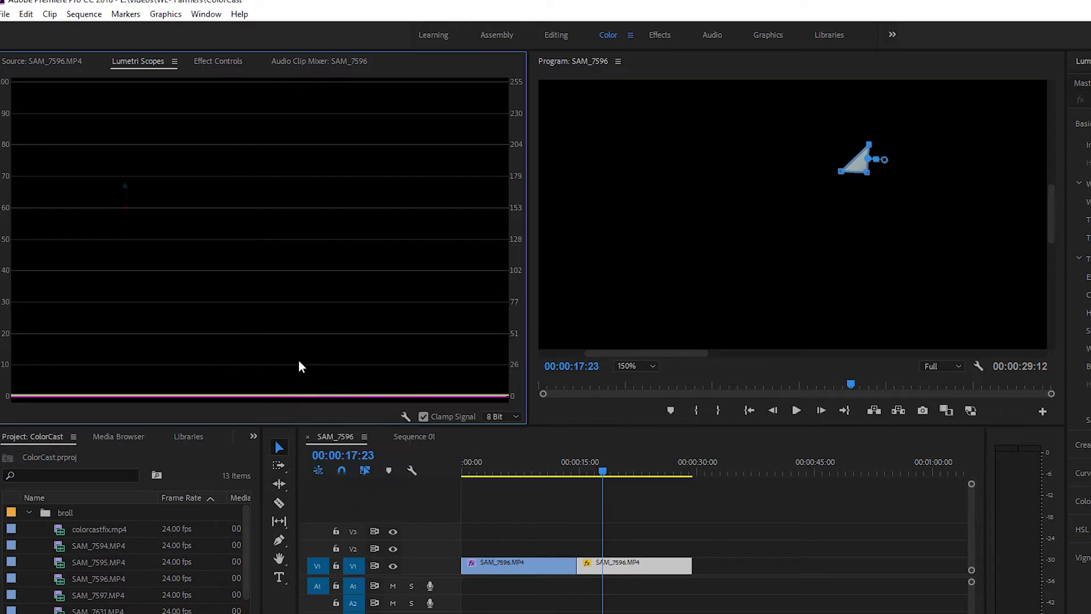
right_click(300, 365)
left_click(316, 386)
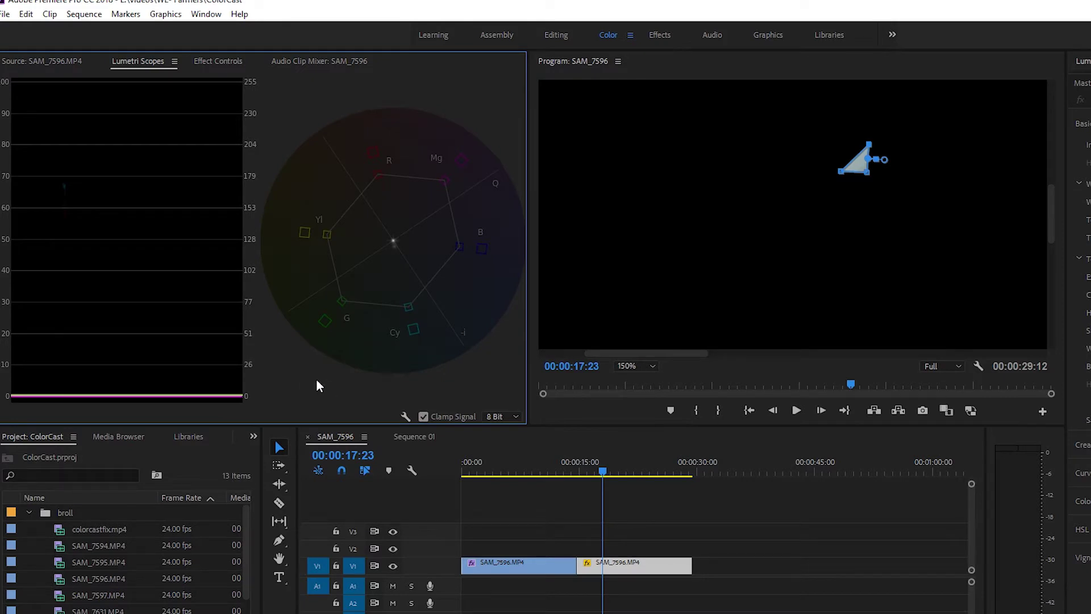
left_click(394, 266)
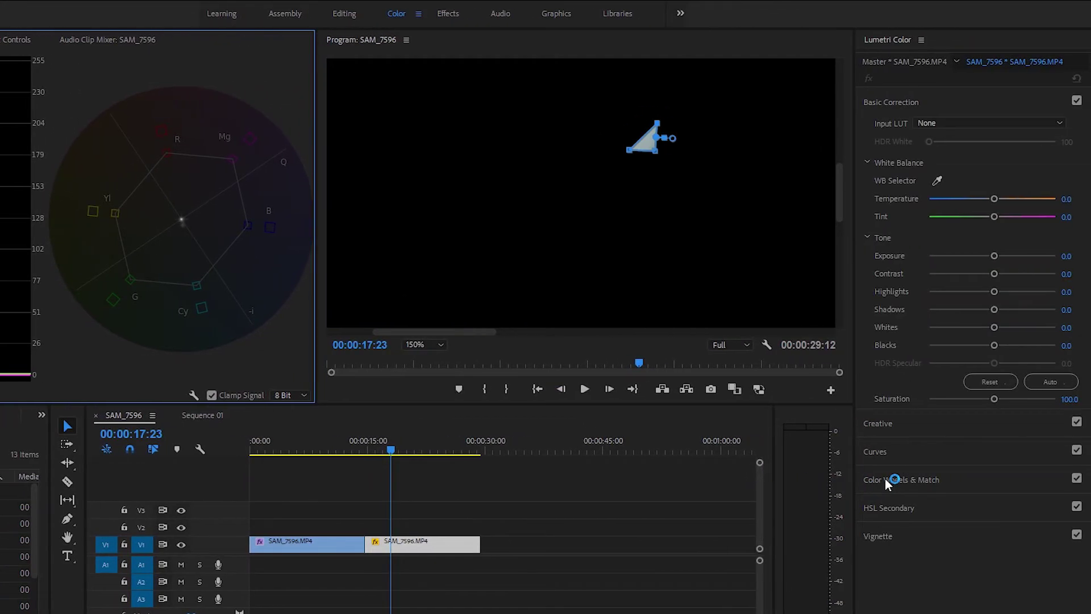
Step: In Color Wheels & Match, nudge the Midtones wheel warmer until the vectorscope trace centres
left_click(887, 480)
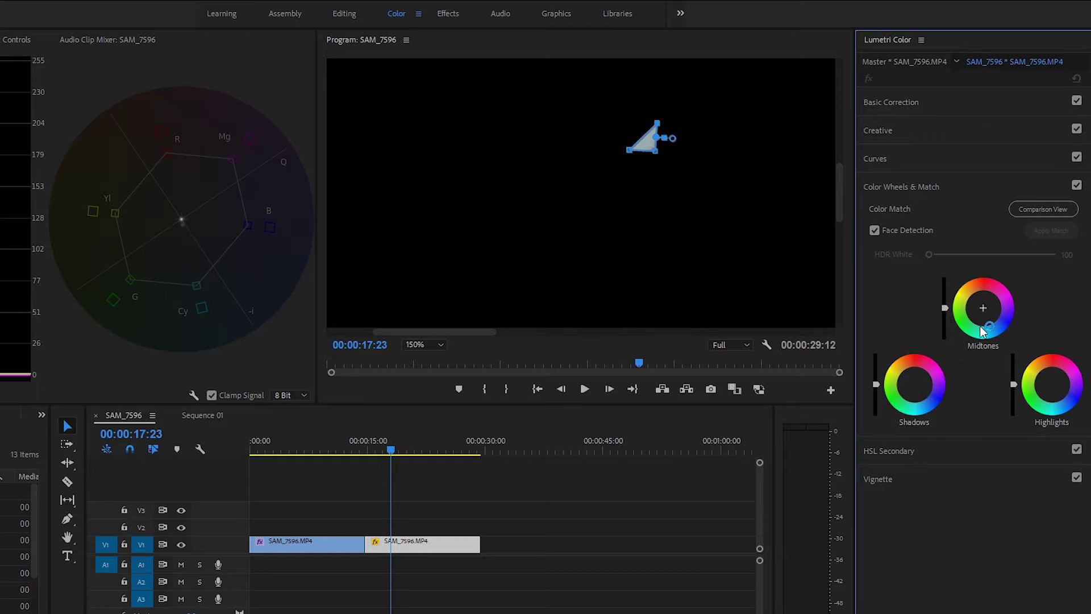
left_click(985, 312)
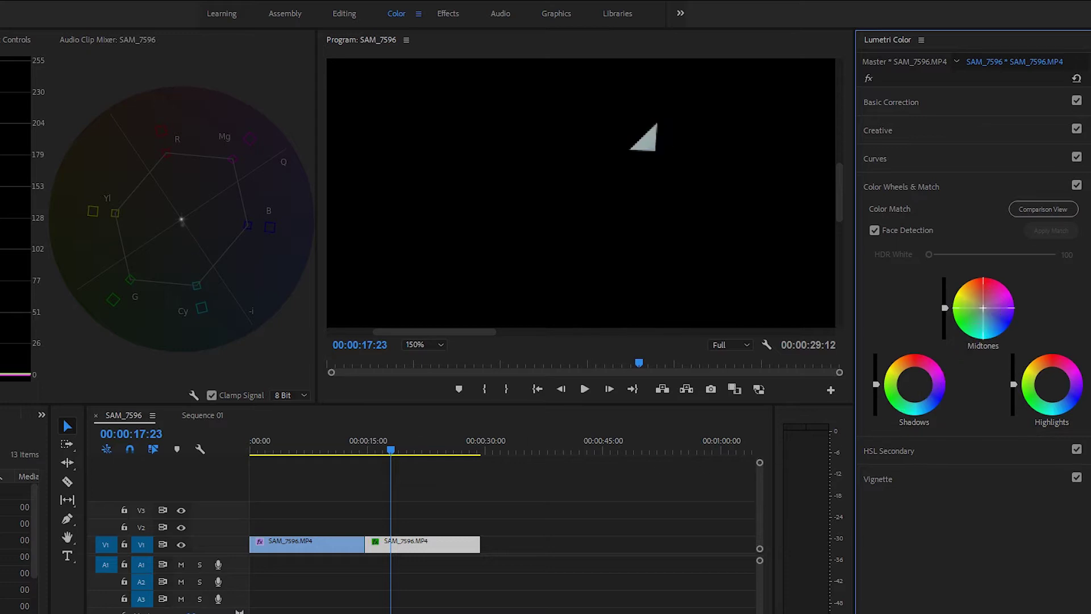
left_click_drag(982, 307, 982, 303)
left_click_drag(982, 303, 982, 301)
left_click_drag(982, 301, 982, 303)
left_click_drag(982, 301, 982, 289)
Step: Turn off the Opacity mask and fit the whole frame in the Program monitor
left_click(344, 14)
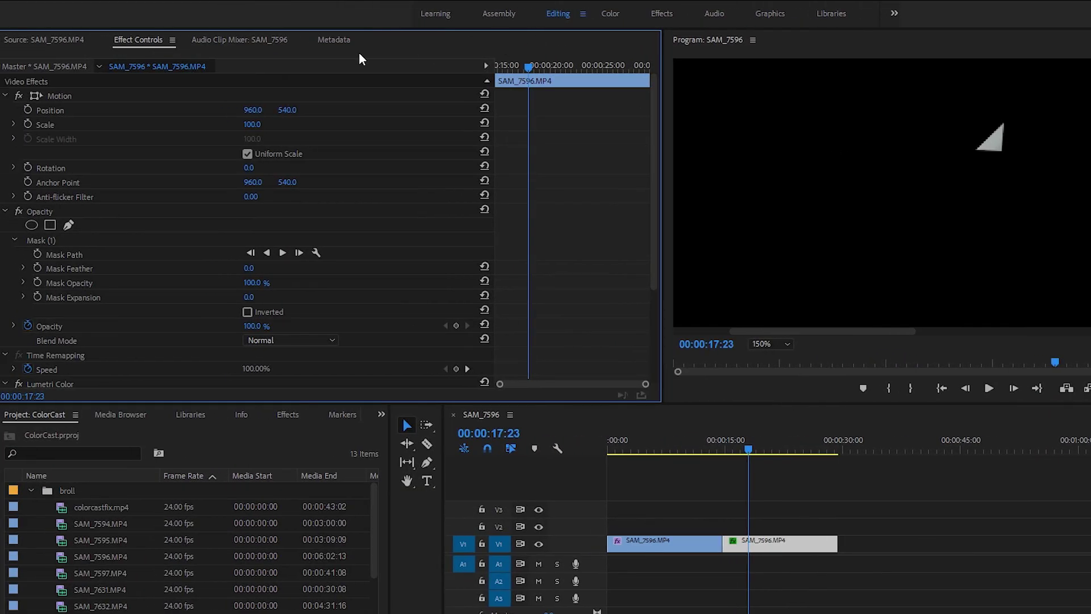
left_click(18, 212)
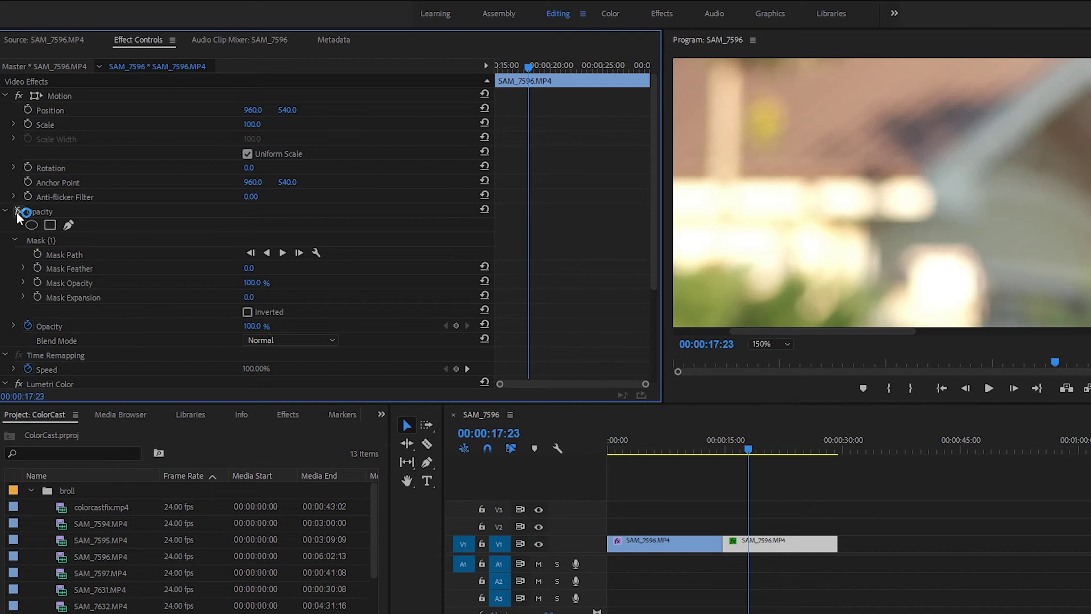
left_click(787, 345)
left_click(783, 349)
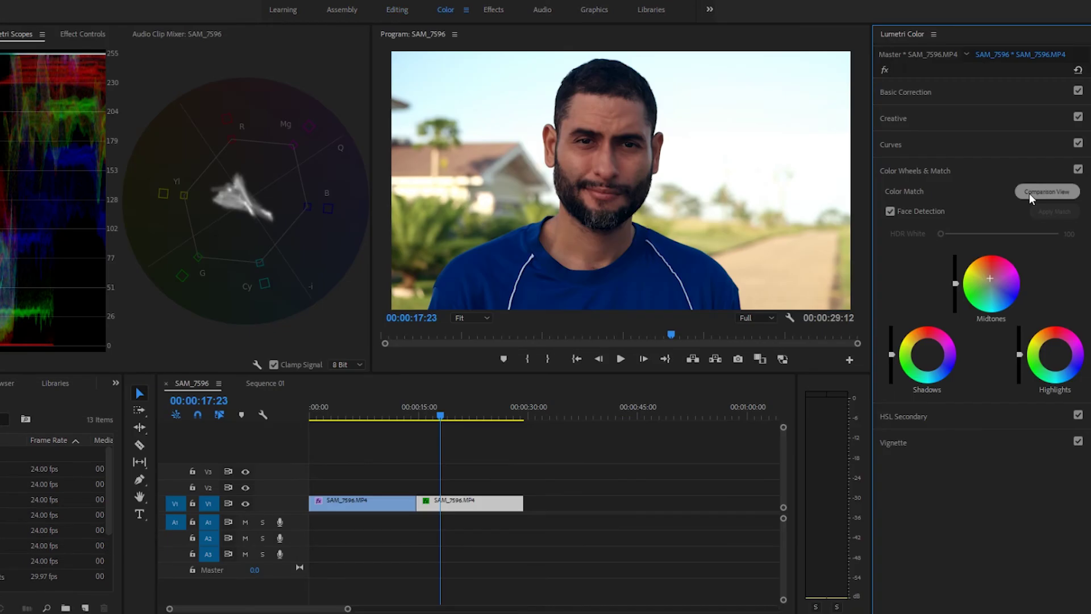
Step: Compare against a reference frame, toggle the Lumetri effect, and set Temperature to 7.0
left_click(1029, 193)
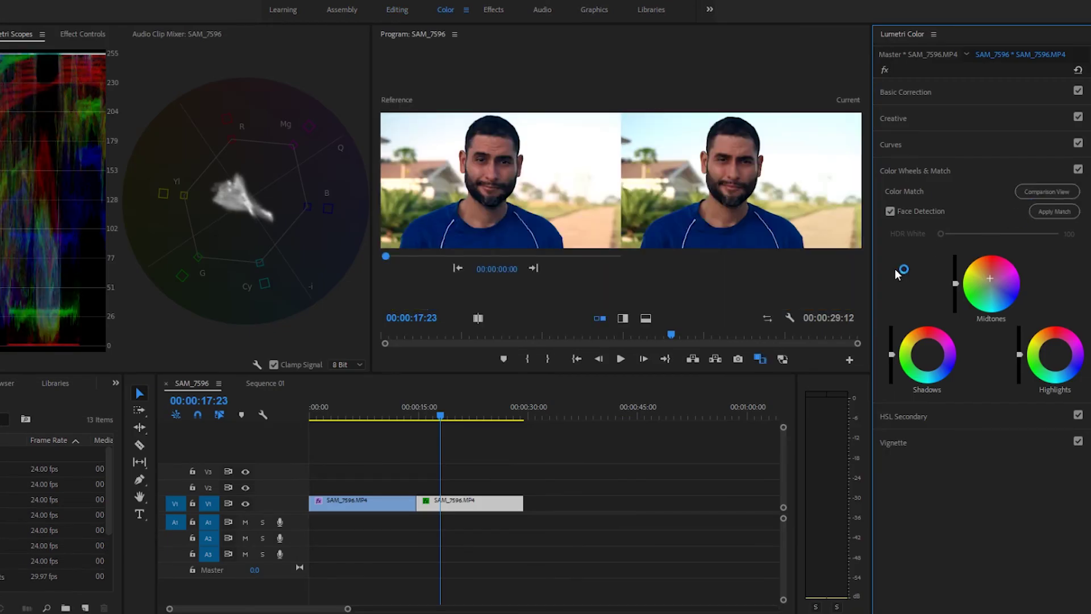
left_click(887, 69)
left_click(886, 69)
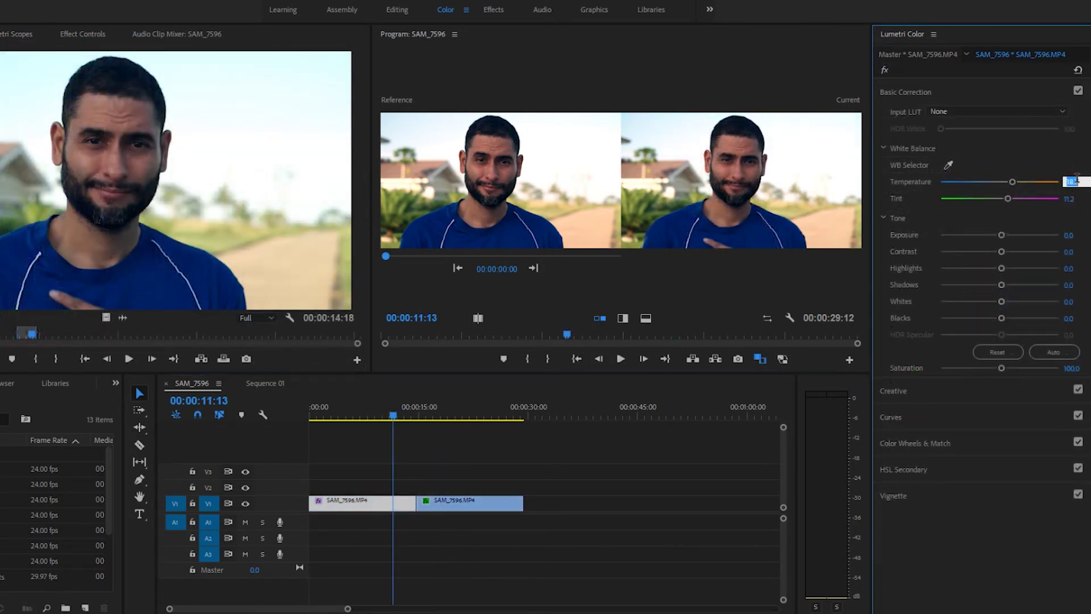
type("7")
key("Return")
left_click(913, 444)
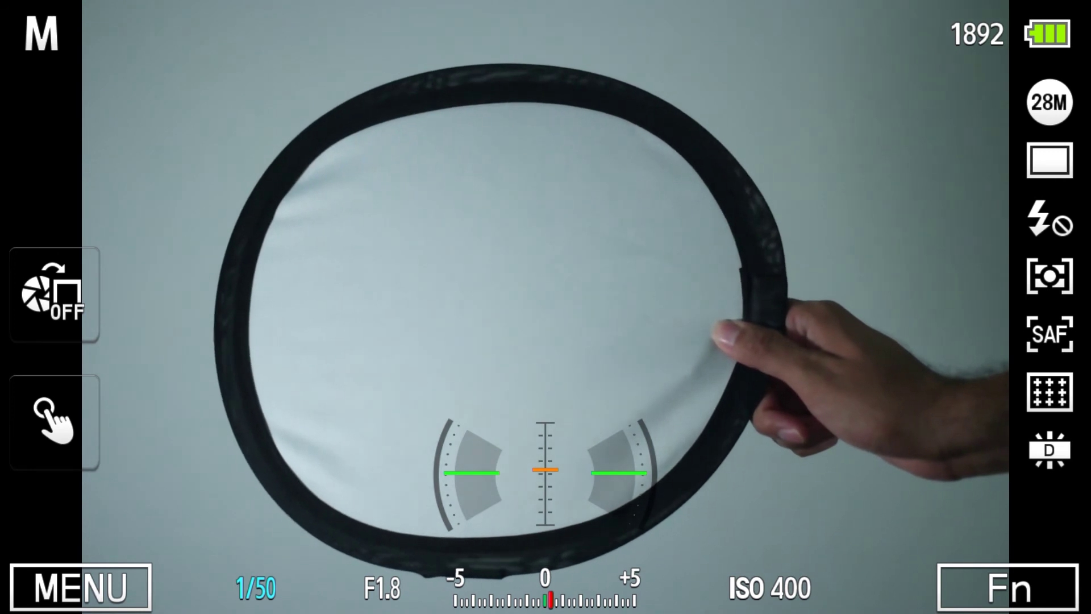
Step: Switch the camera's white balance from Fluorescent Daylight to Custom Set, measured off the white reflector
left_click(80, 587)
key("Return")
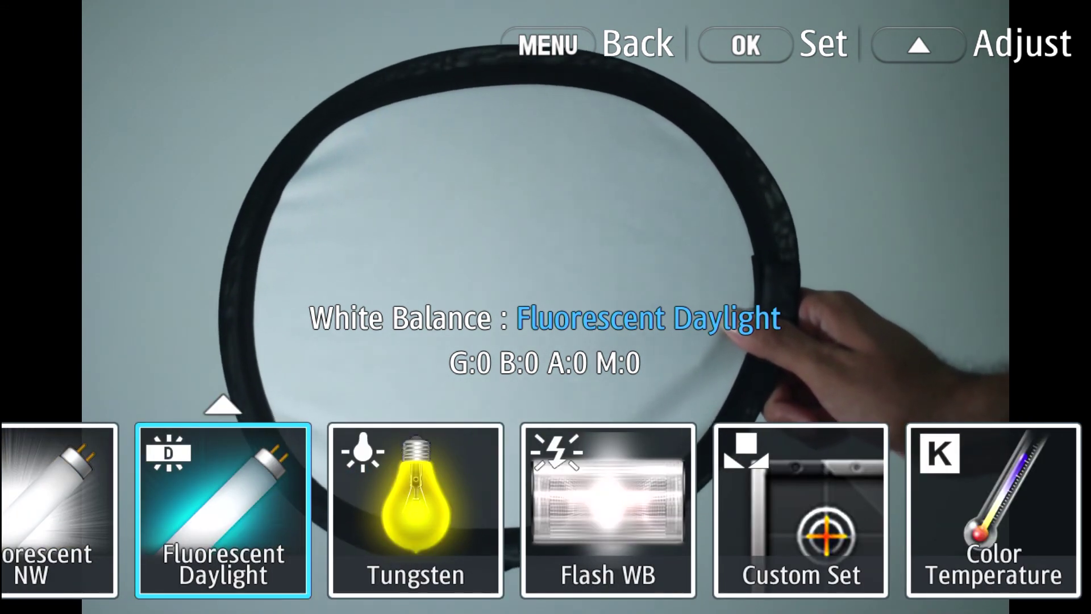
left_click(801, 510)
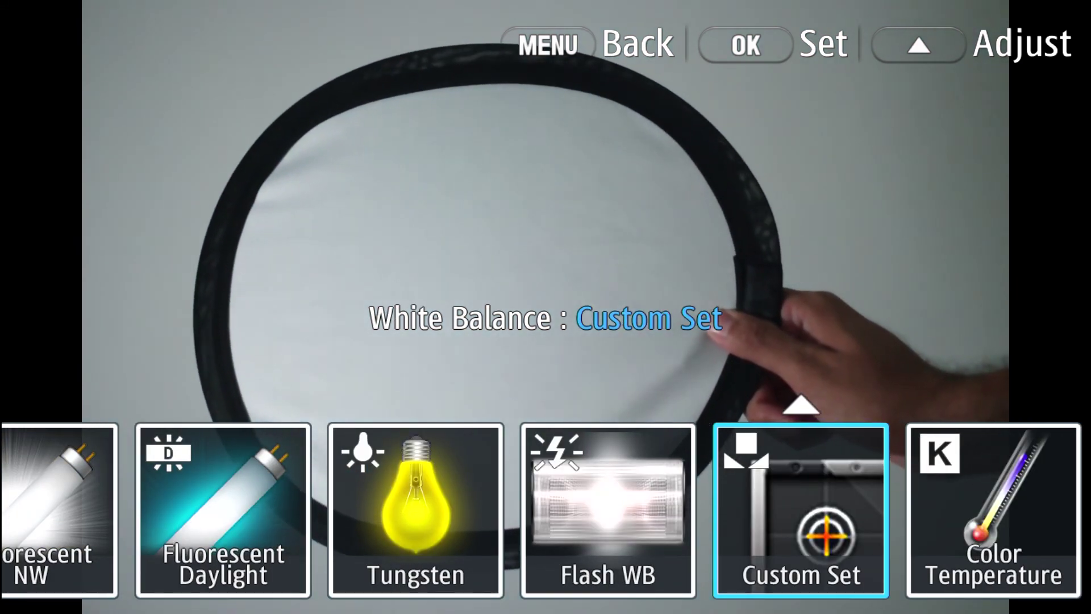
key("Up")
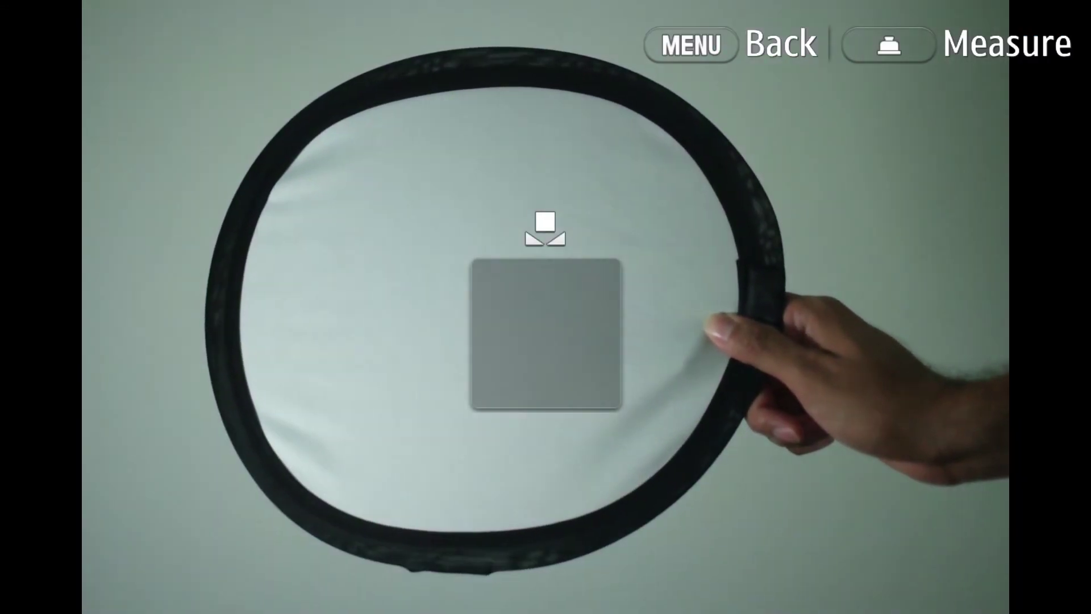
key("Return")
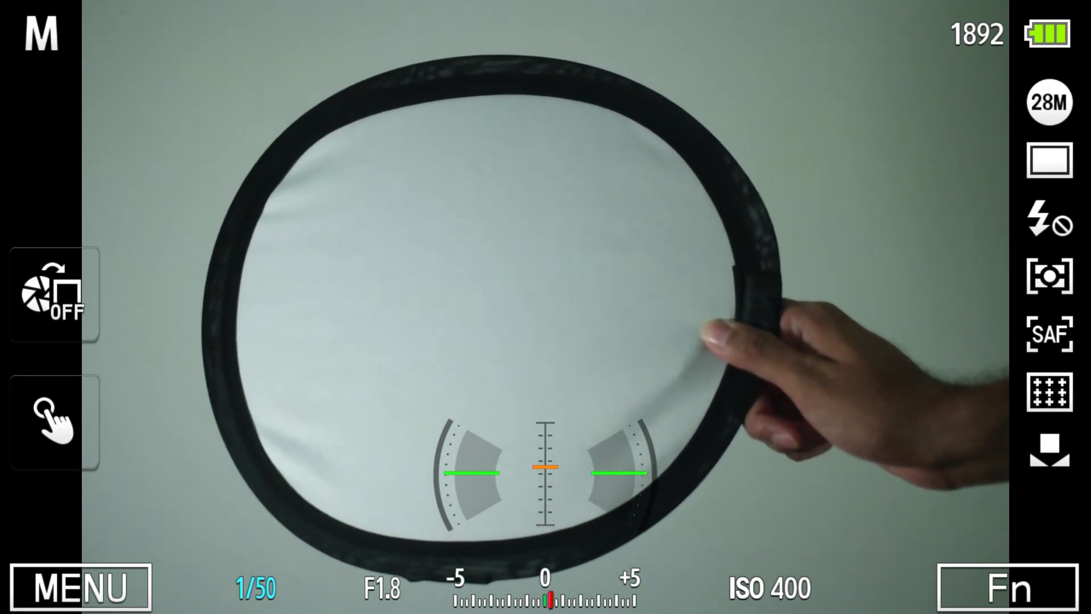